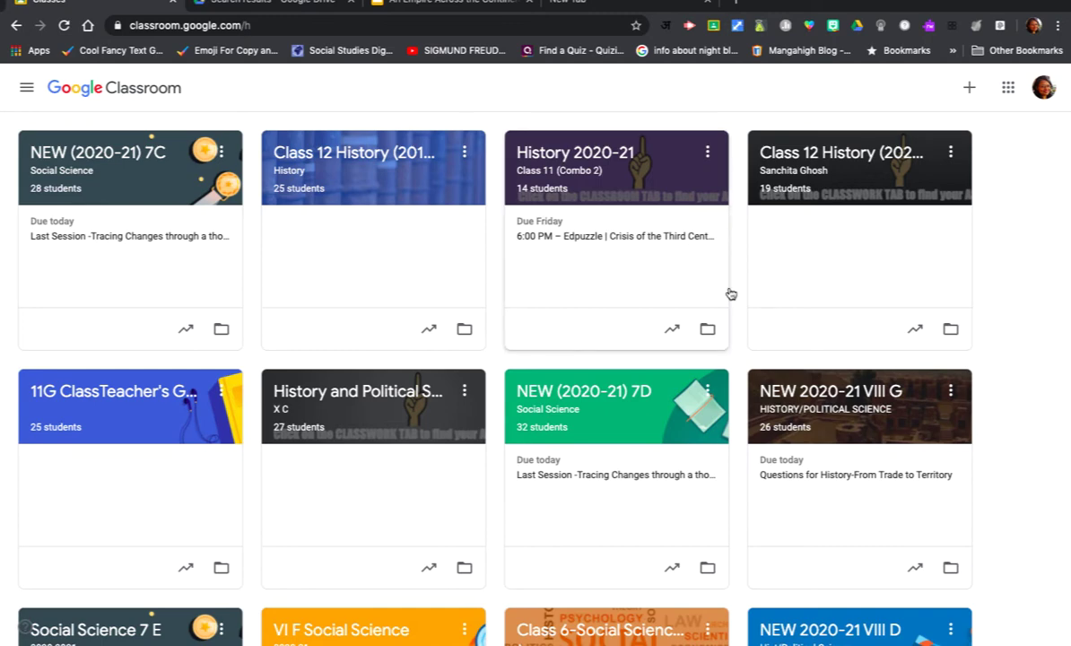
- Open the History 2020-21 class for Class 11 (Combo 2) and look through the posts in its stream
left_click(593, 162)
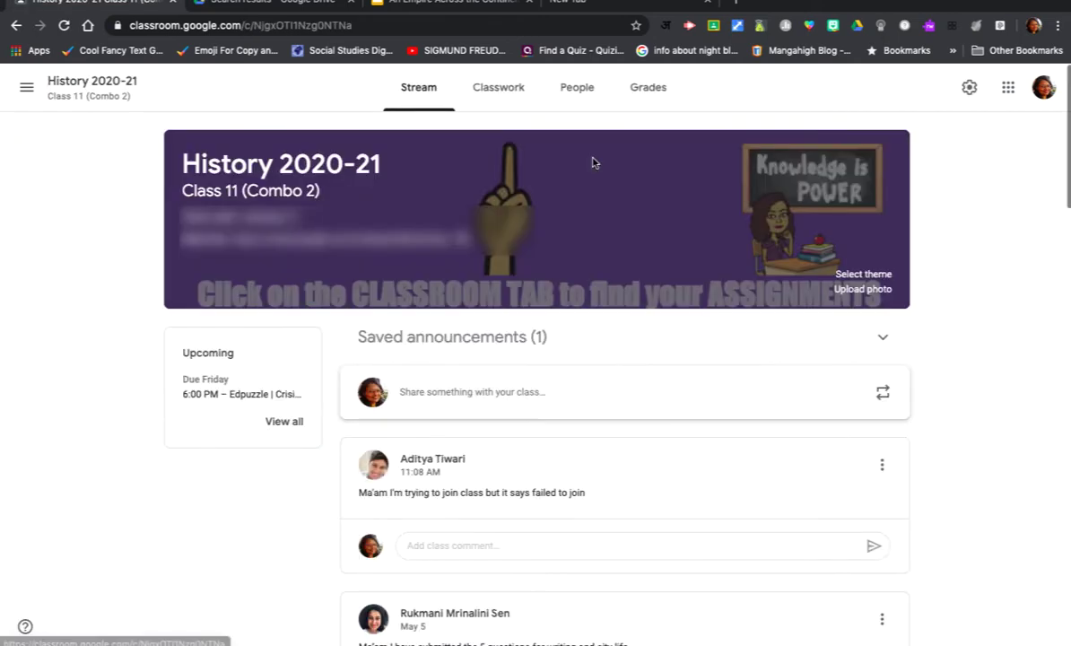
scroll(1017, 495, "down", 3)
scroll(1018, 495, "down", 15)
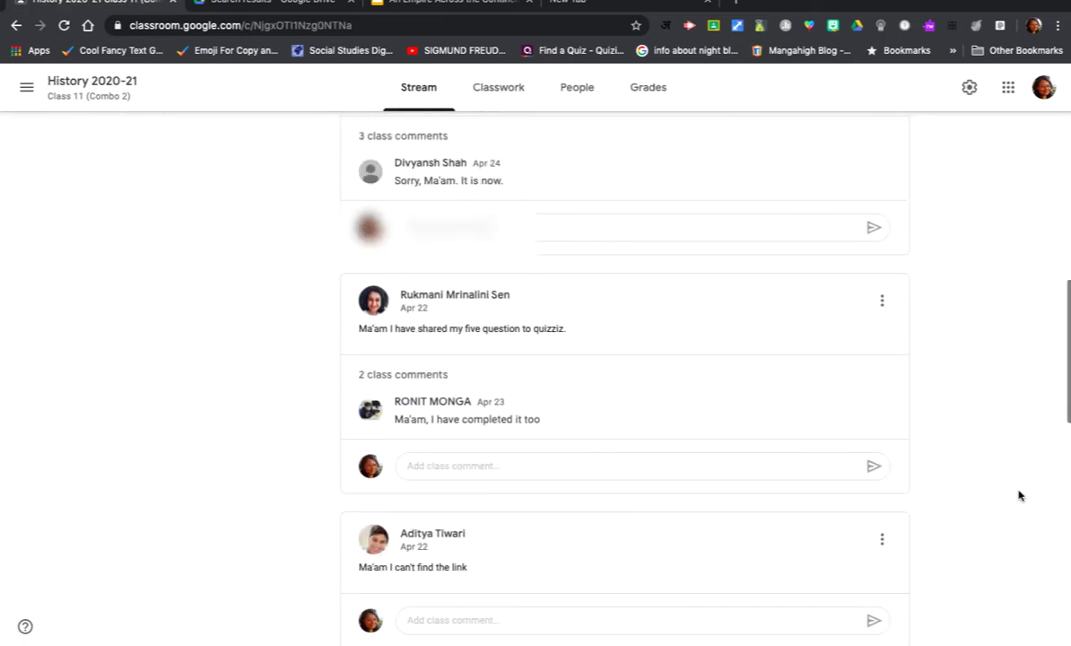
scroll(1018, 495, "up", 15)
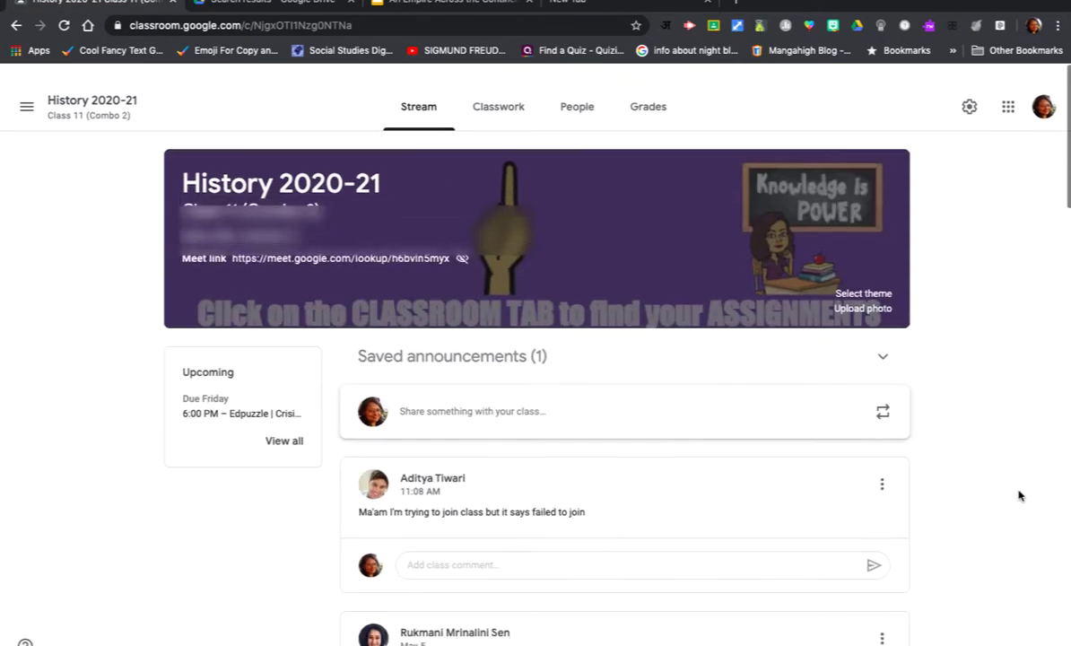
scroll(1017, 495, "down", 15)
scroll(1018, 495, "up", 5)
scroll(1018, 495, "up", 10)
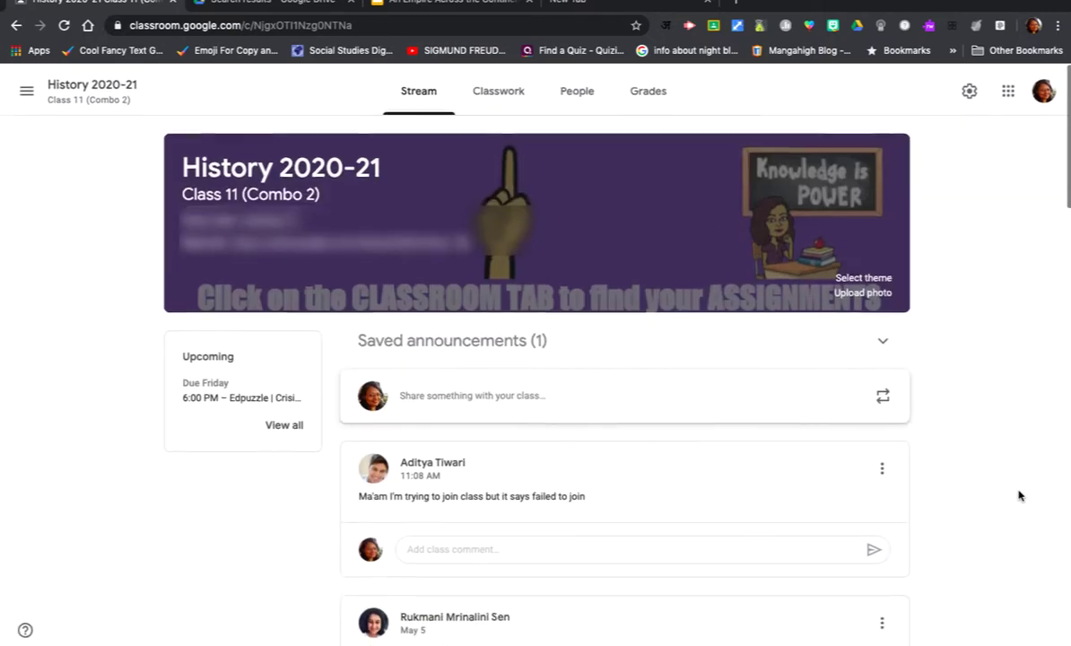
- Go to the class's Classwork page and look through all its topics down to 16th April, 2020
left_click(503, 100)
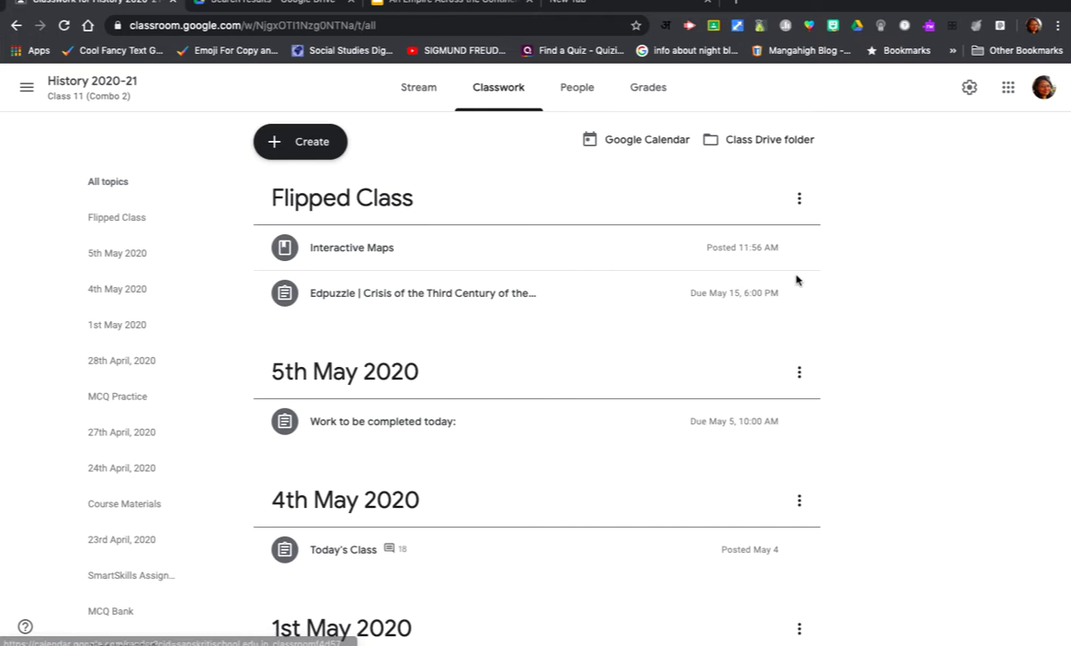
scroll(988, 395, "down", 1)
scroll(988, 398, "down", 15)
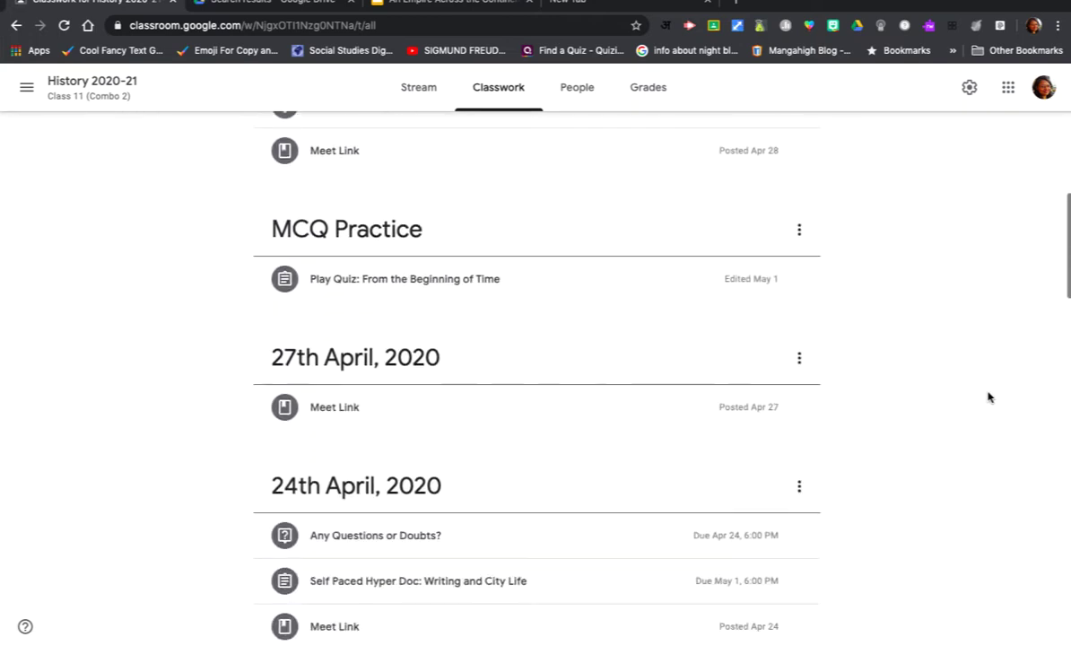
scroll(988, 397, "down", 15)
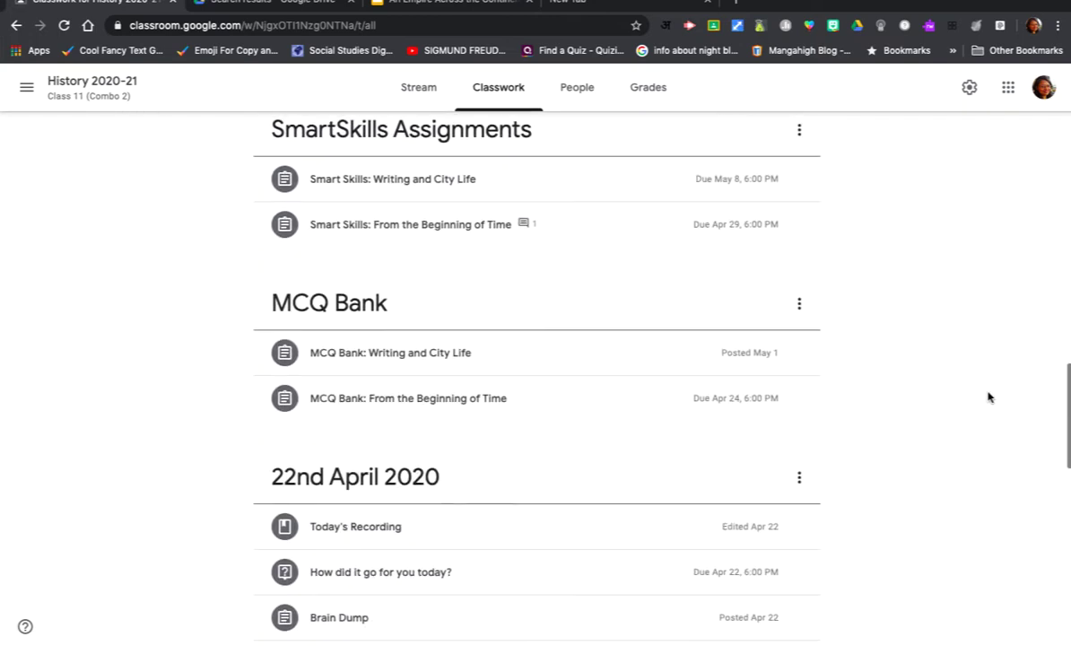
scroll(989, 397, "down", 4)
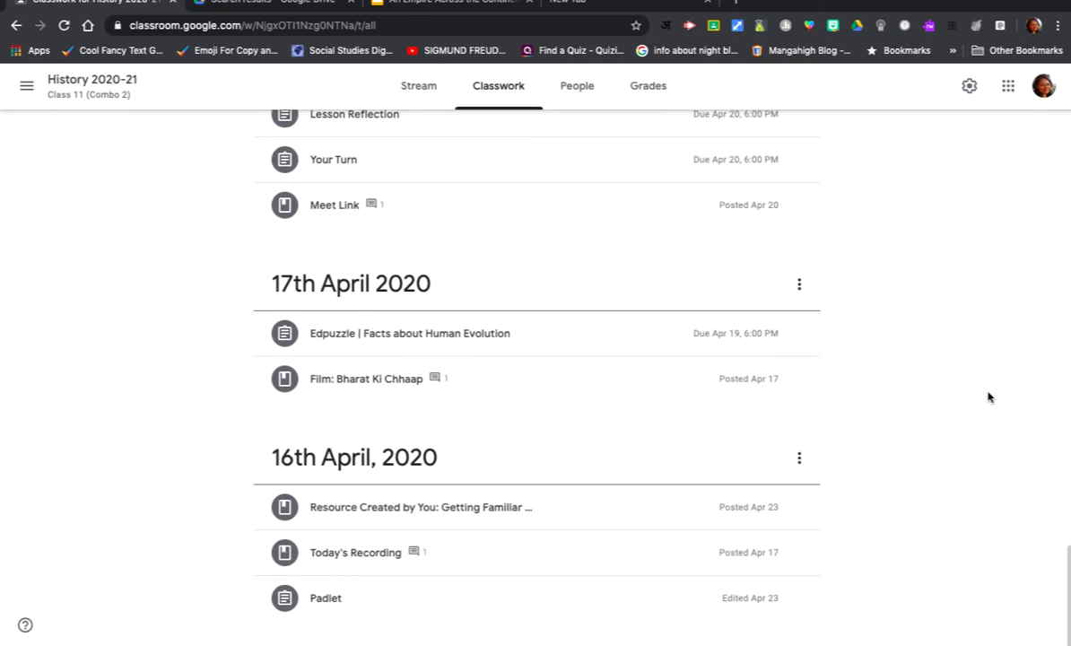
scroll(988, 397, "up", 15)
scroll(988, 397, "up", 15)
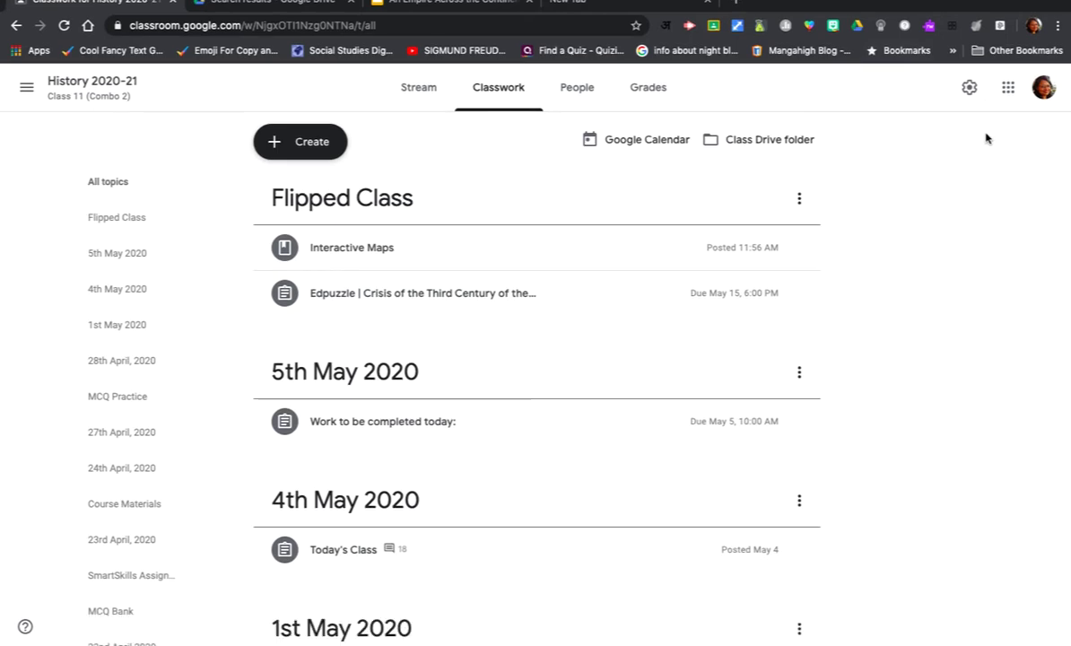
- Turn on Show deleted items in the class settings and save the settings
left_click(969, 87)
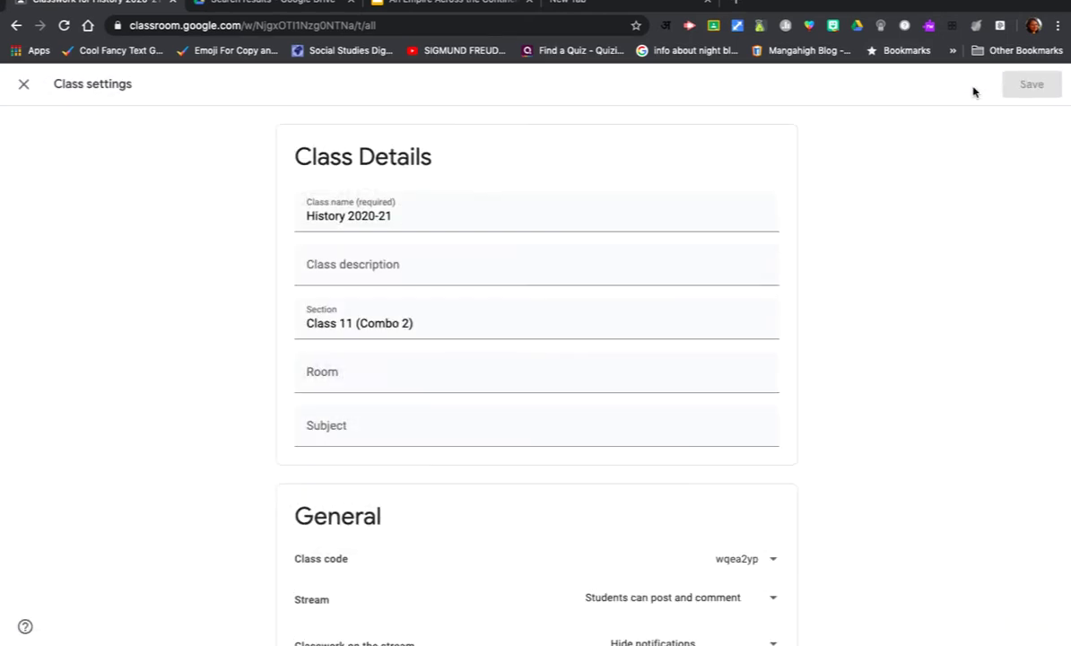
scroll(917, 318, "down", 2)
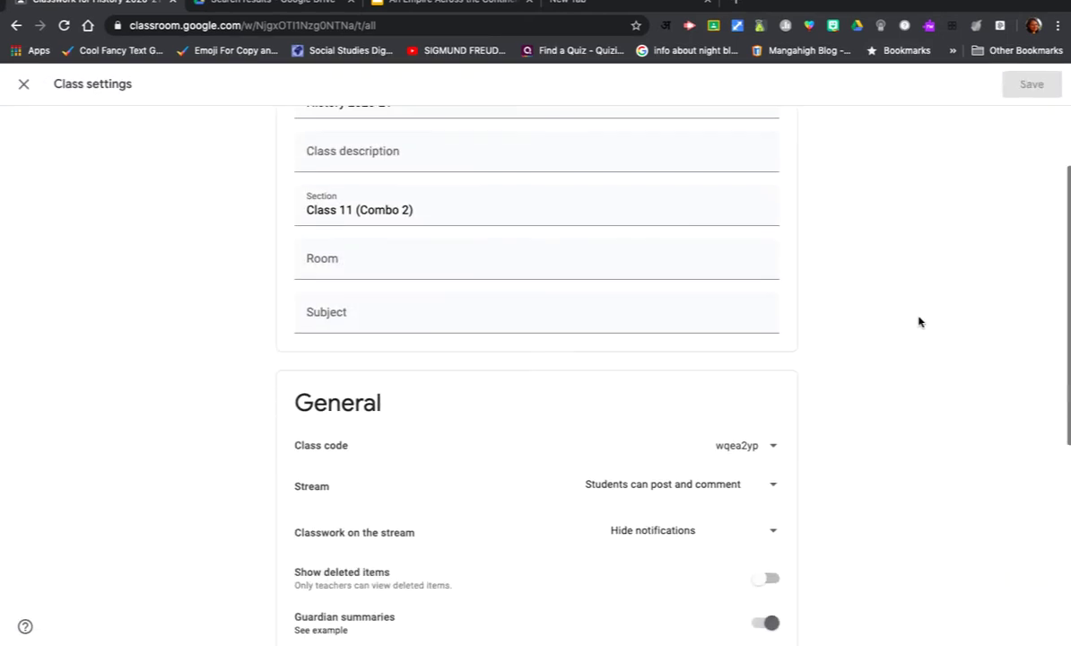
left_click(772, 581)
left_click(1030, 92)
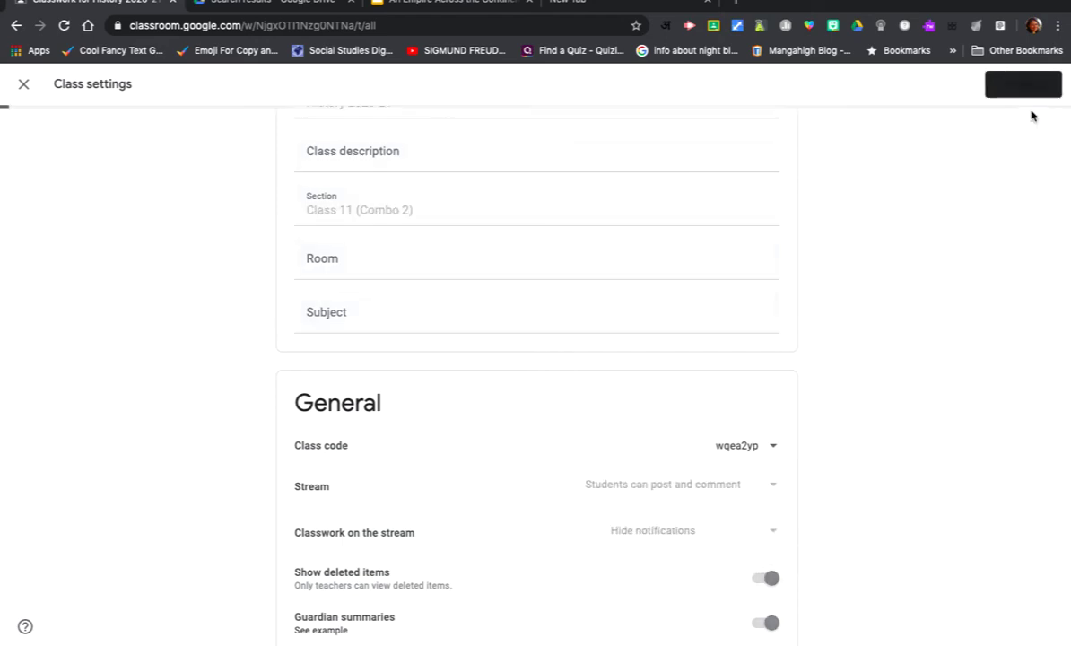
- Expand the deleted posts list at the end of the Classwork page
scroll(1000, 366, "down", 3)
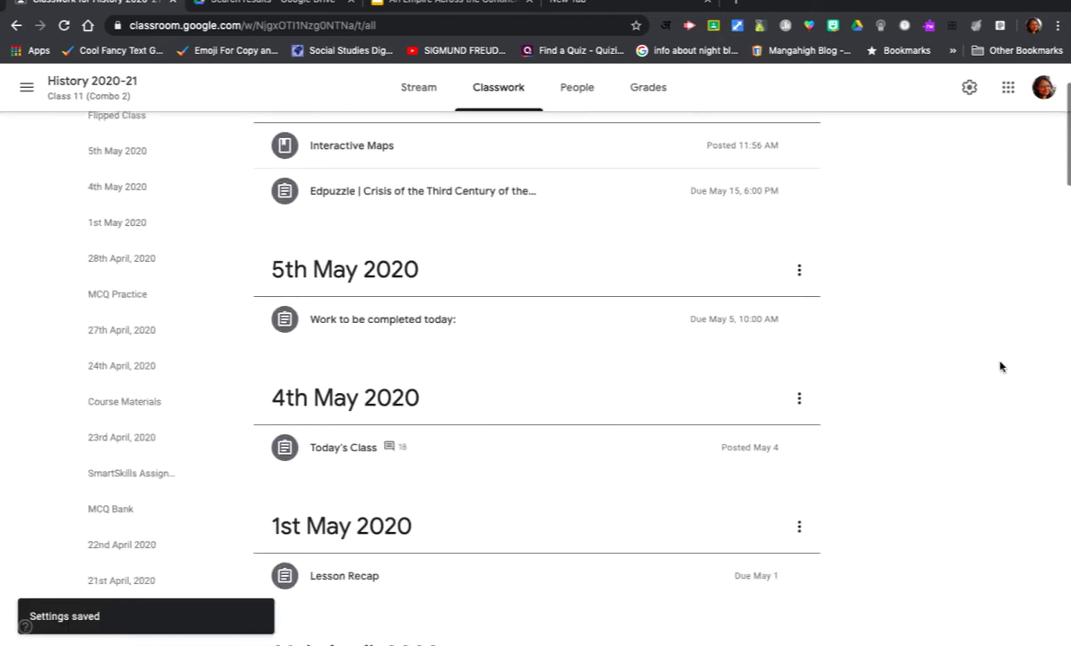
scroll(1000, 366, "down", 15)
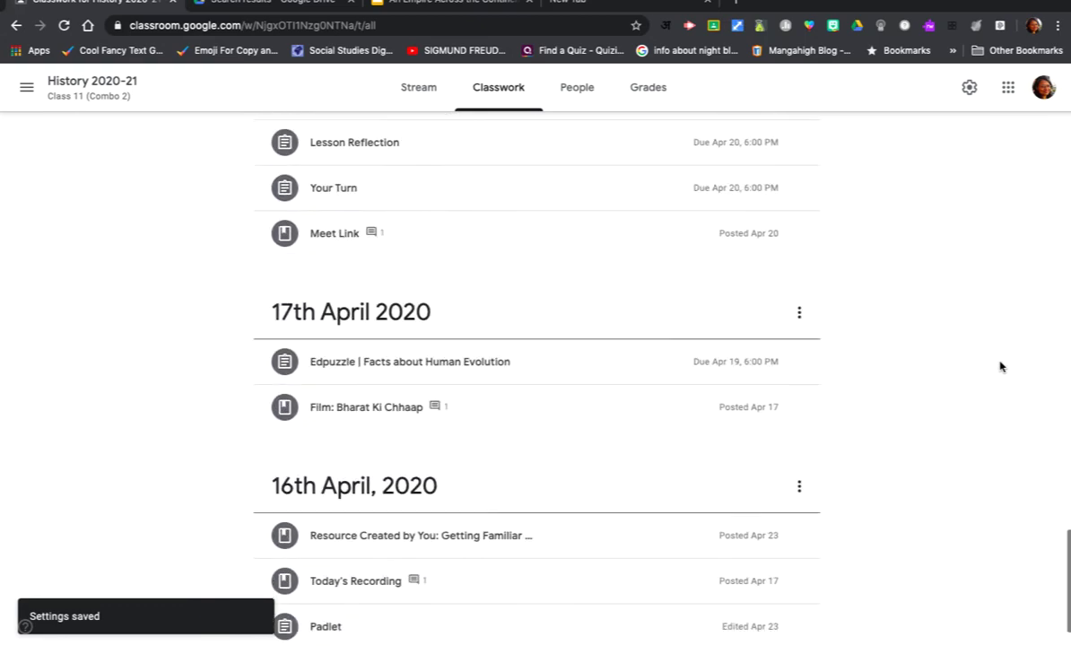
scroll(1000, 366, "down", 2)
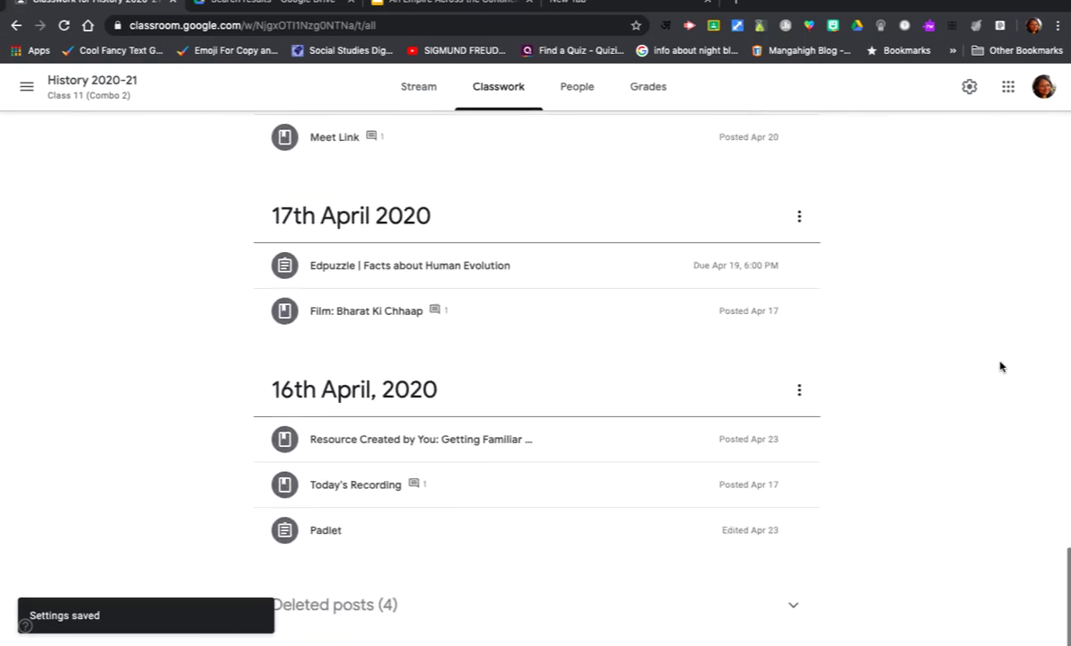
left_click(356, 603)
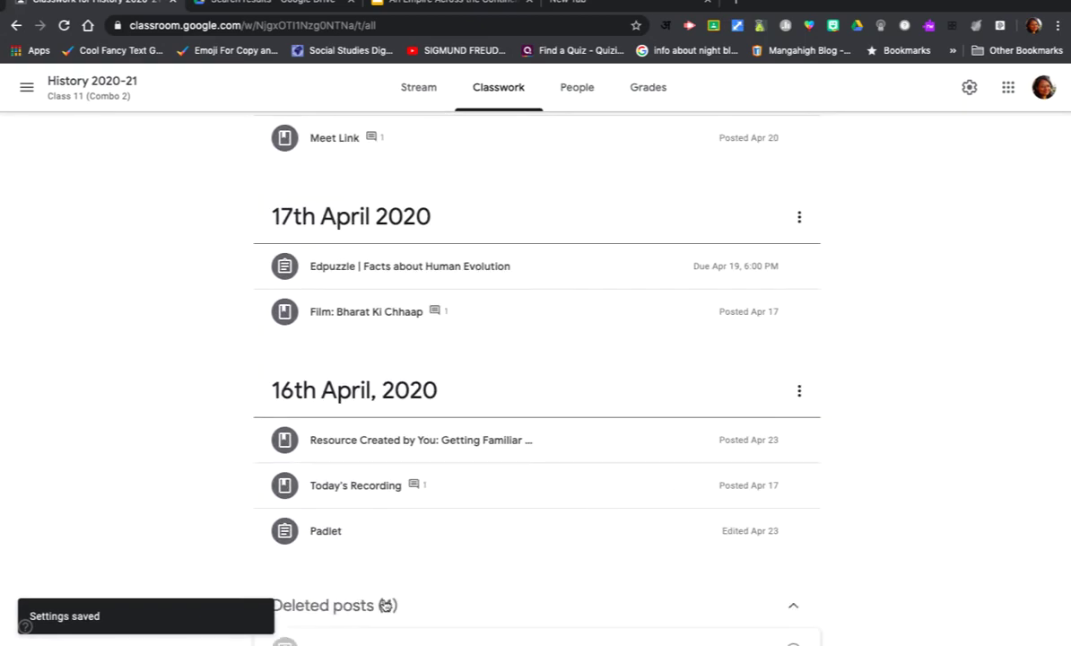
scroll(965, 504, "down", 3)
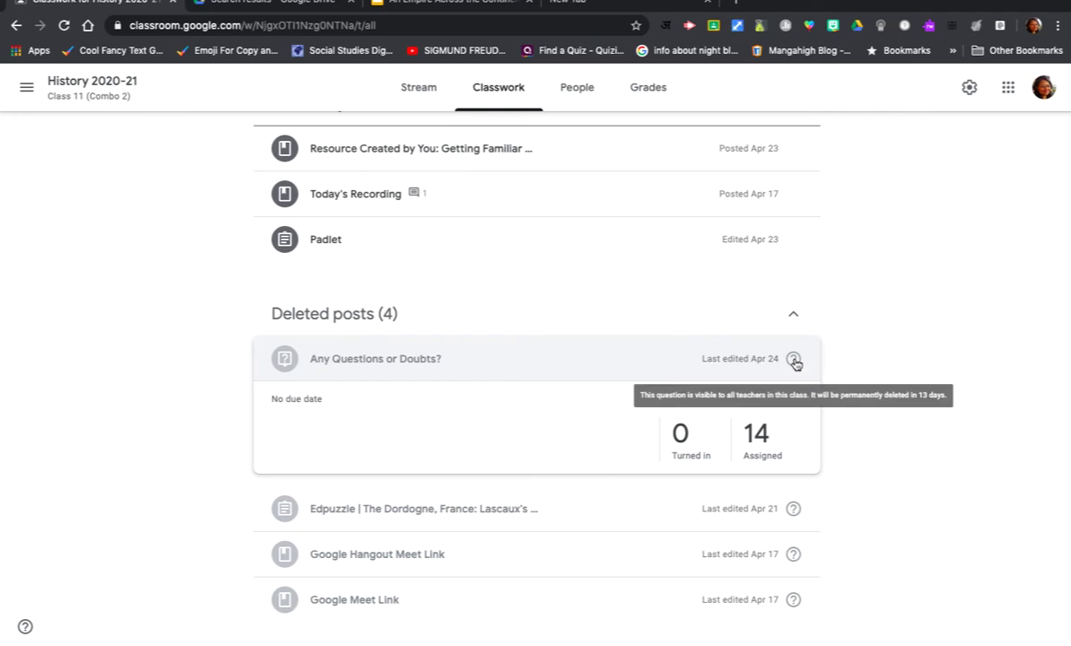
- Examine the deleted question "Any Questions or Doubts?" and its deletion notice, and expand the deleted Edpuzzle assignment about the Dordogne
left_click(794, 363)
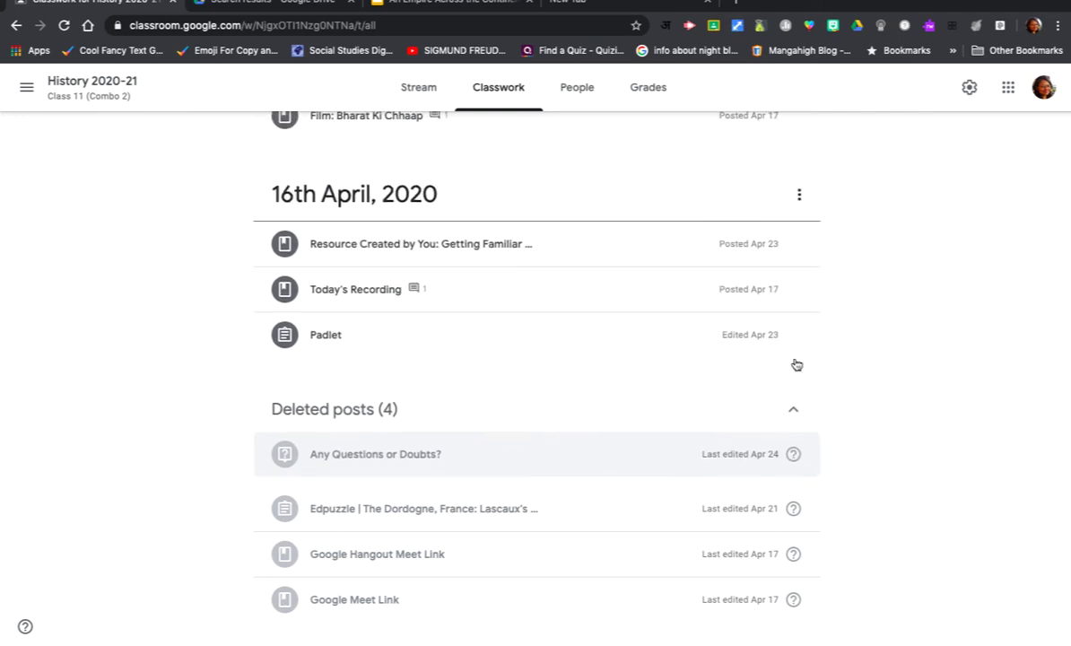
left_click(797, 468)
mouse_move(777, 377)
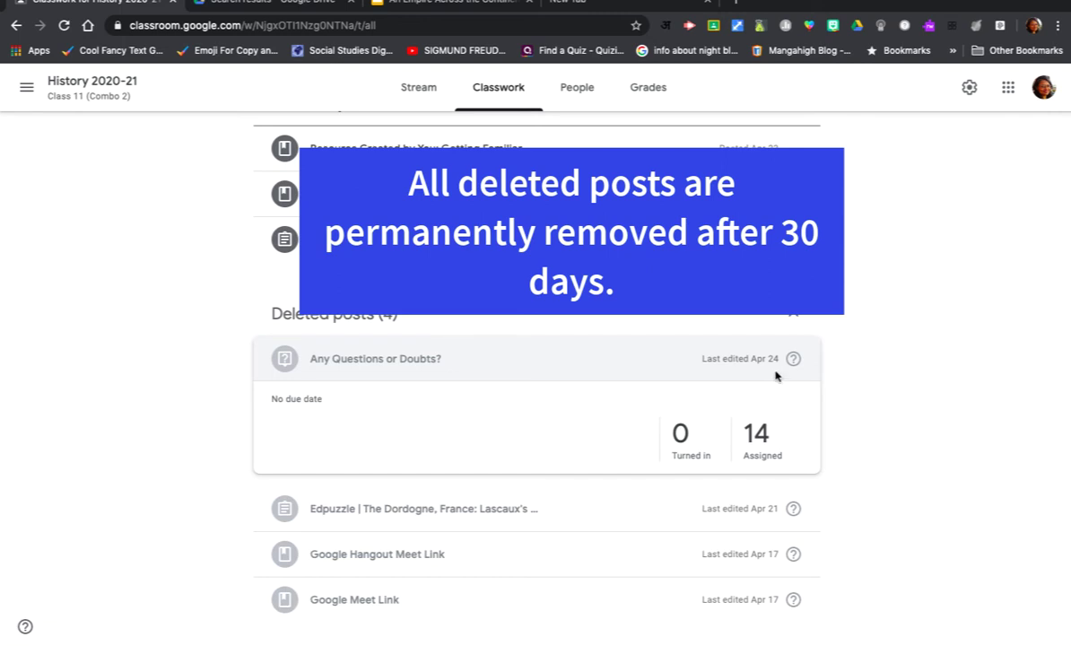
left_click(430, 520)
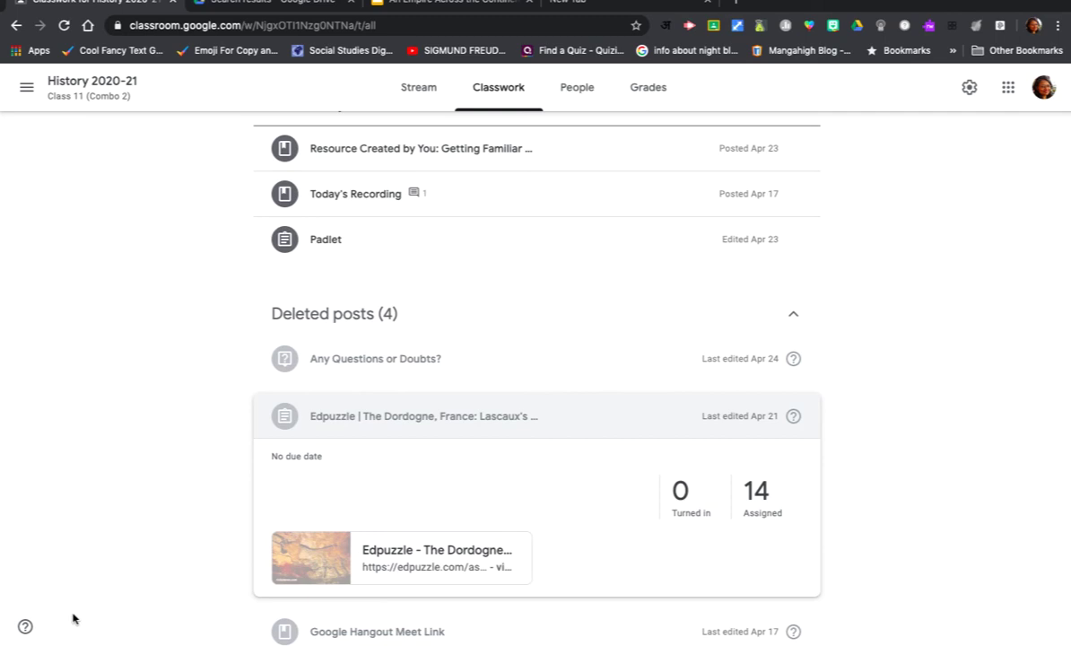
- Start a feature request to Google and write the feedback "I'd like to be able to restore deleted items."
left_click(25, 625)
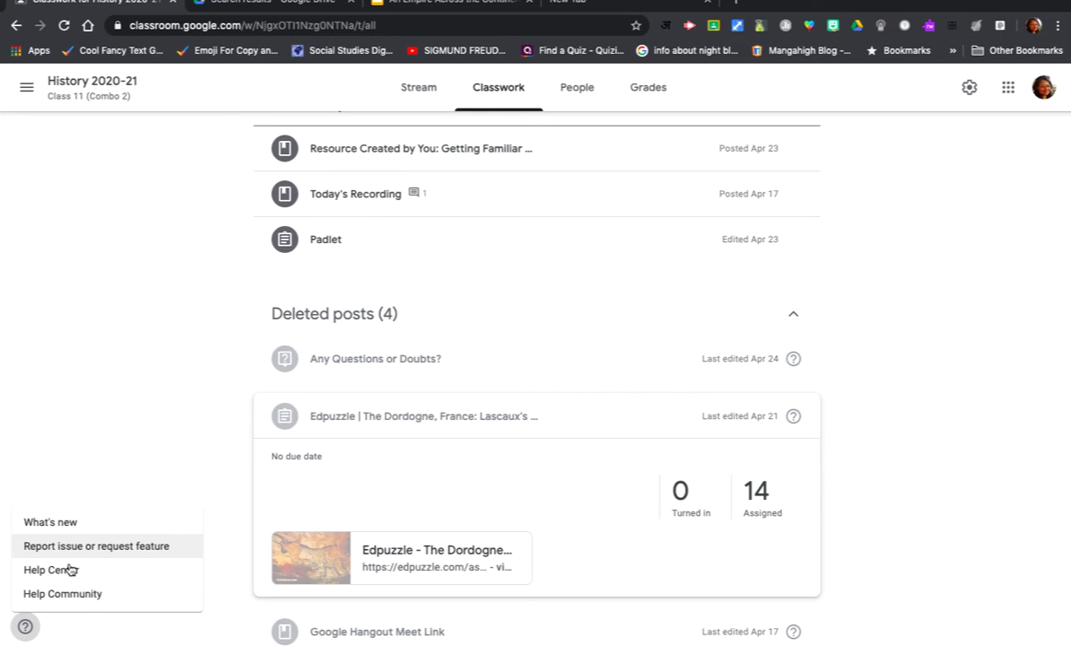
left_click(70, 557)
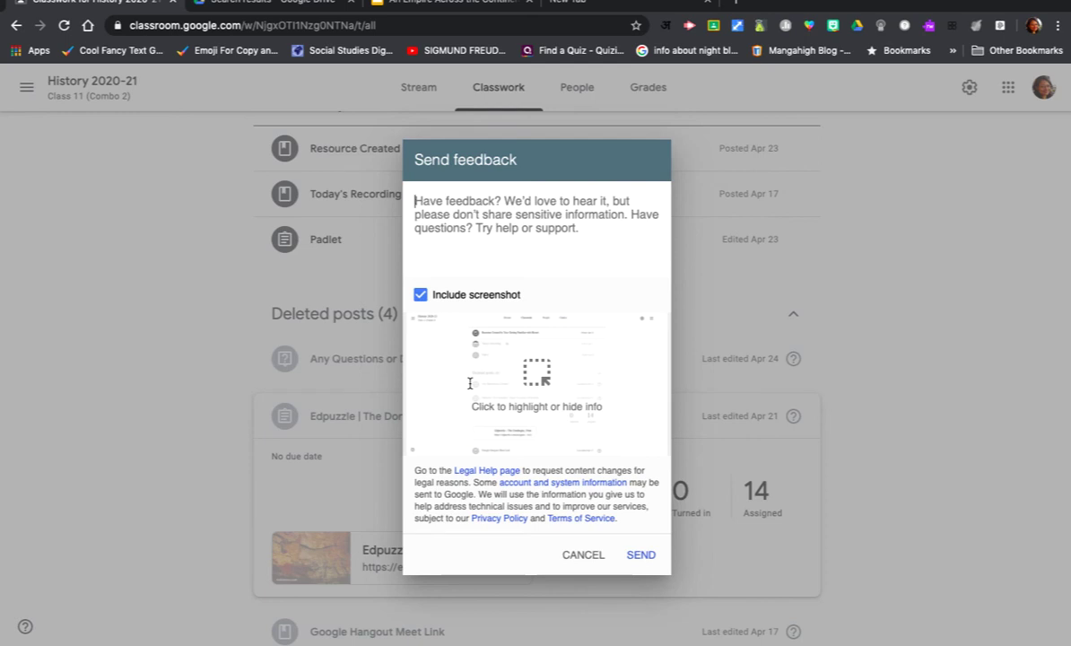
type("i")
key("Return")
type("d")
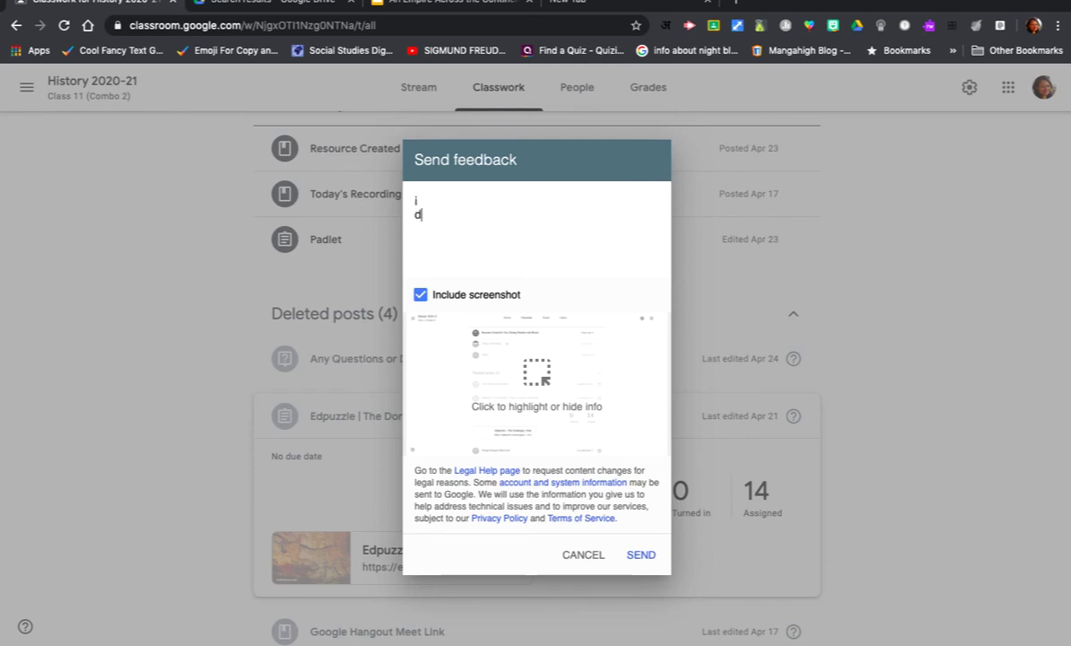
type(" like to be able to re")
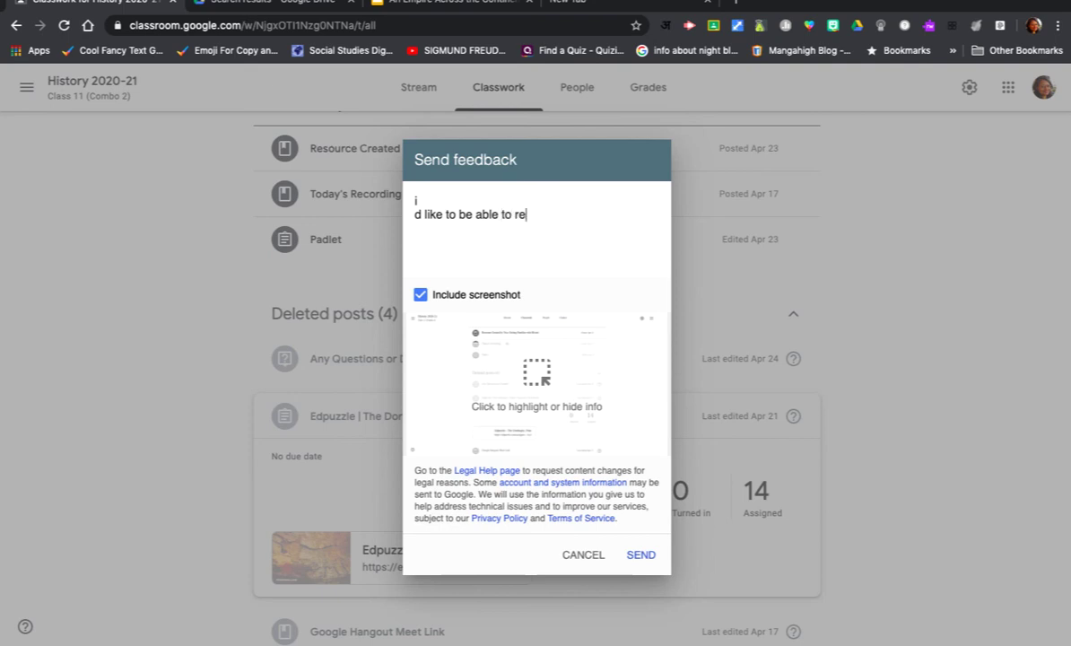
type("store deleted items")
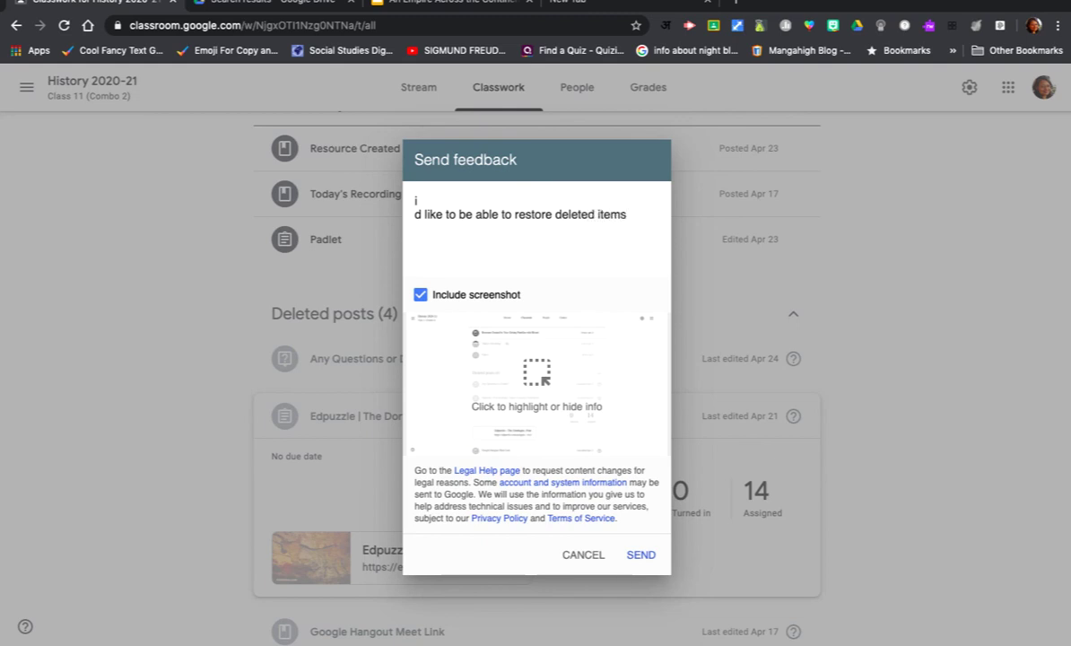
type(".")
key("BackSpace")
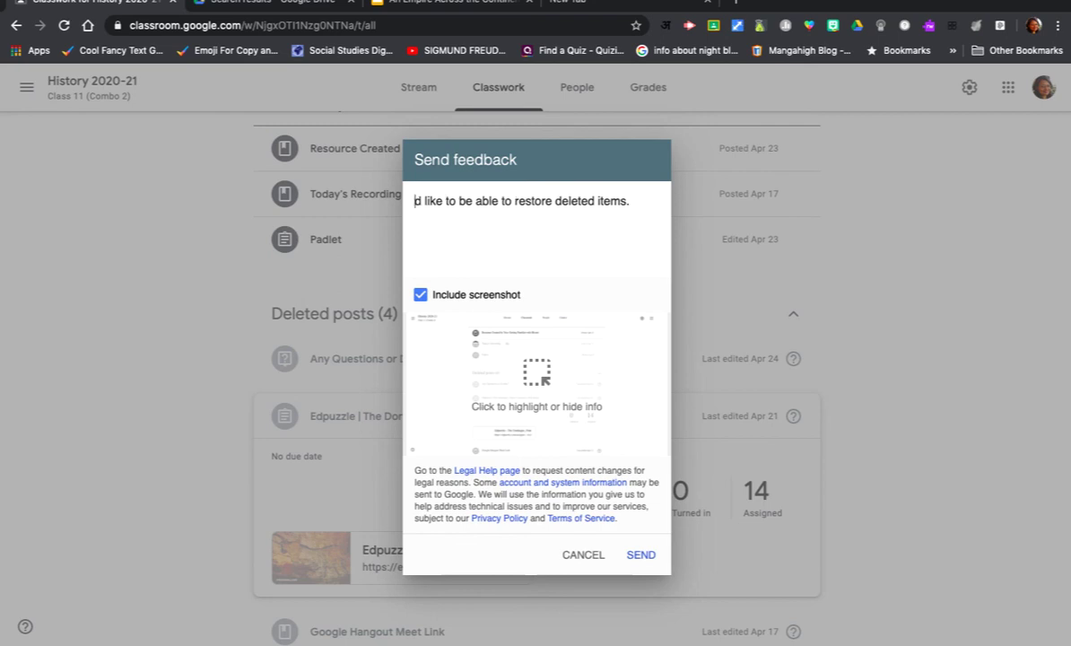
type("I'd")
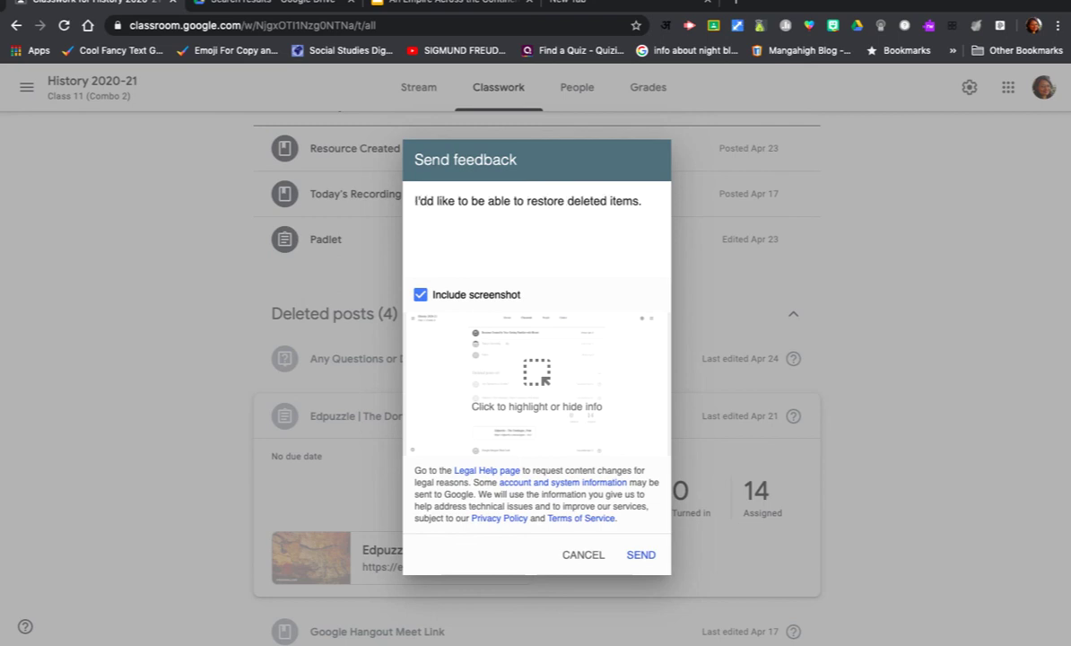
key("BackSpace")
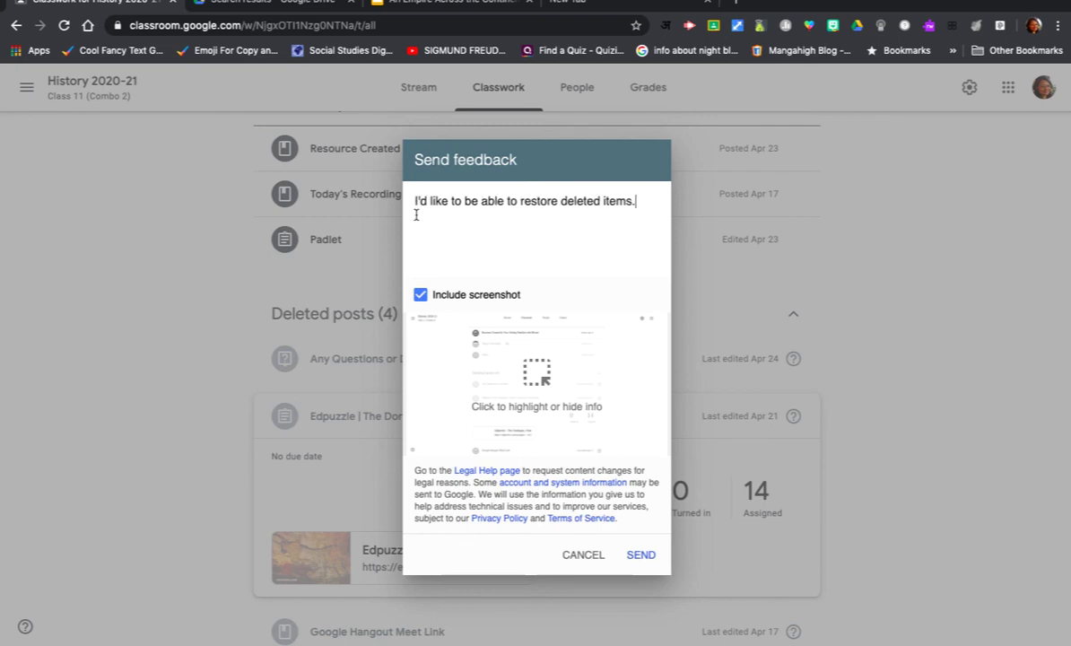